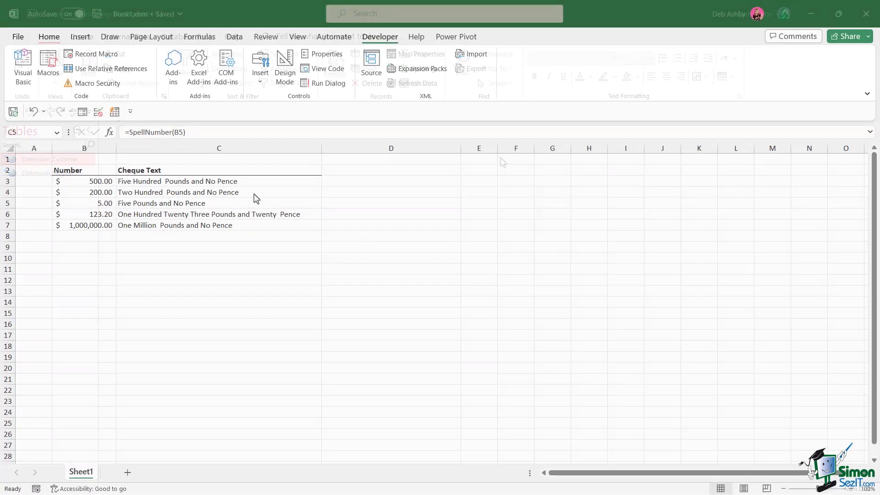
- In Excel, start recording a new macro named FormatHeading
click(253, 201)
click(23, 73)
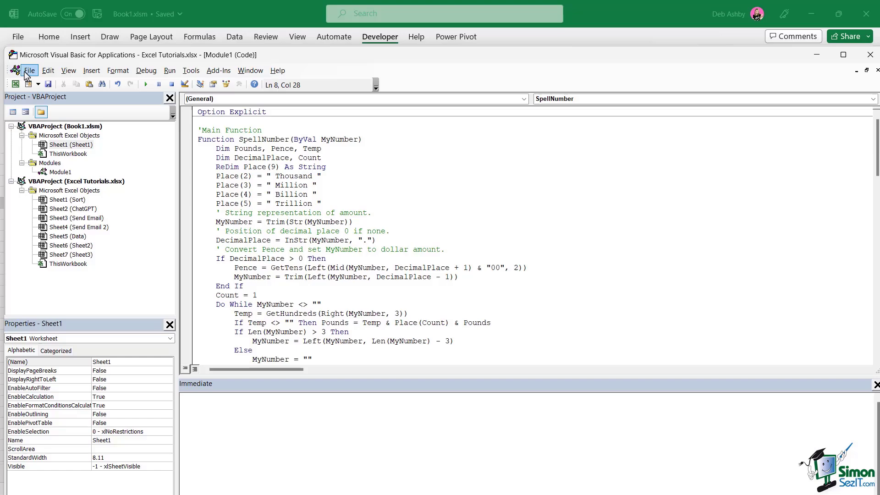
click(507, 198)
scroll(508, 201, down, 11)
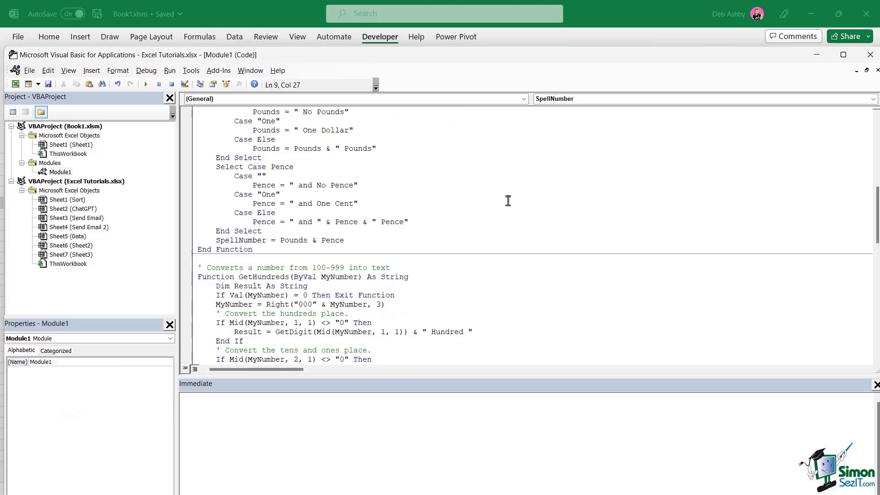
scroll(508, 200, down, 6)
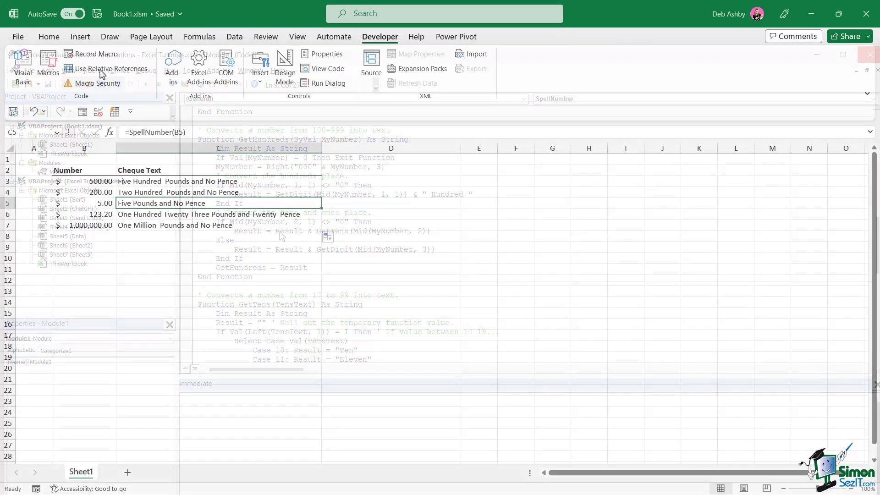
click(95, 55)
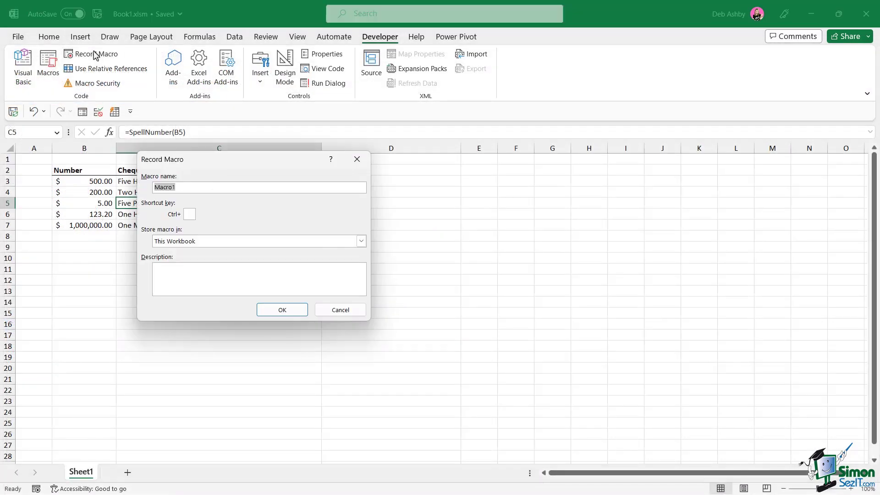
text(FormatHeading)
click(296, 314)
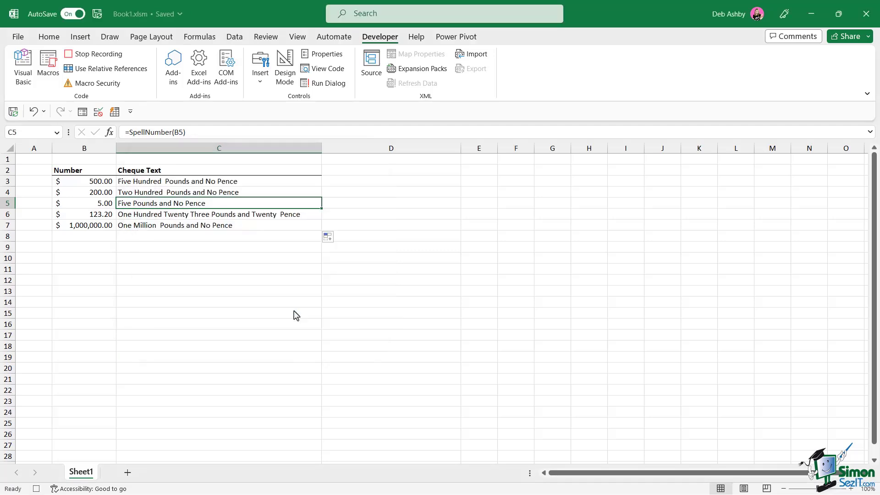
- Fill header cells B2:C2 grey-blue, then stop recording
click(70, 171)
drag(69, 172, 193, 170)
click(49, 36)
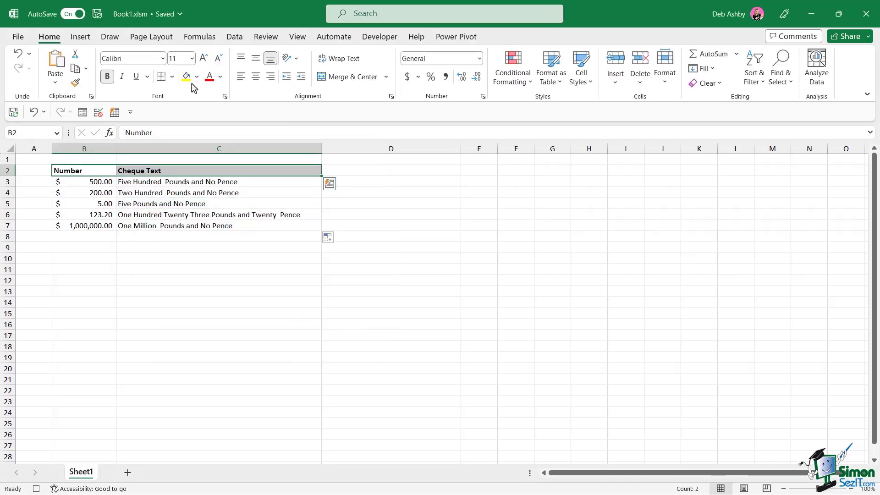
click(197, 77)
click(225, 126)
click(382, 39)
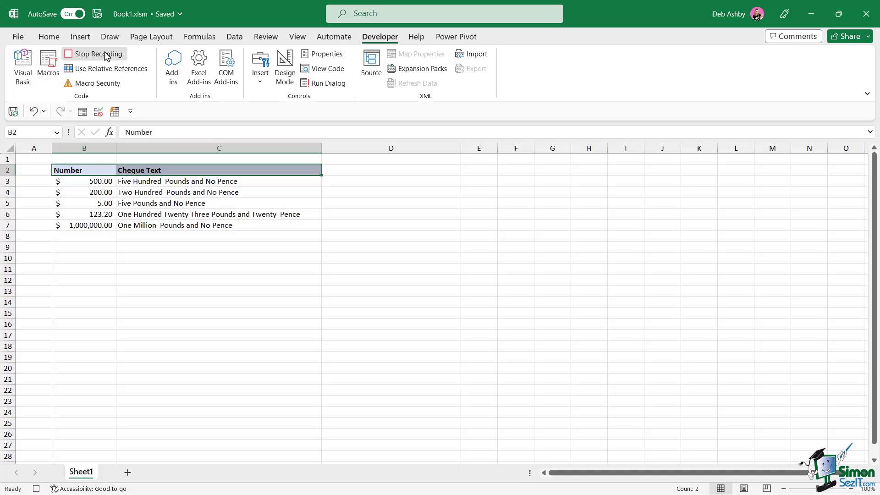
click(76, 54)
- Clear the formatting from header cells B2:C2
click(307, 336)
drag(68, 173, 281, 169)
click(49, 37)
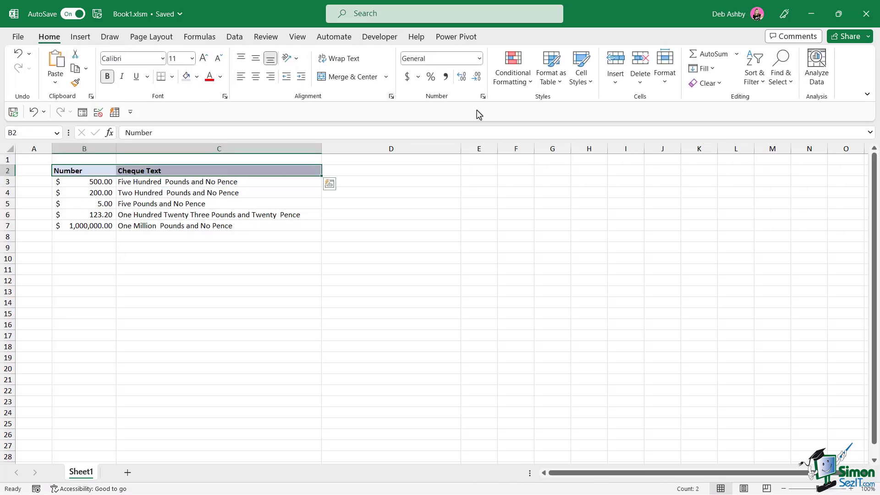
click(707, 83)
click(721, 115)
- Run the FormatHeading macro from the Alt+F8 macro list to reapply the formatting
click(221, 283)
key(ctrl+shift+h)
click(200, 255)
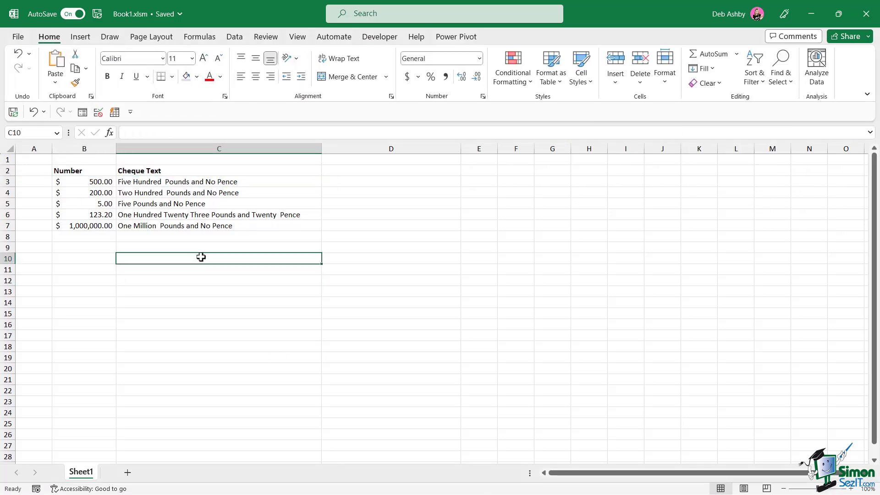
click(380, 36)
key(alt+F8)
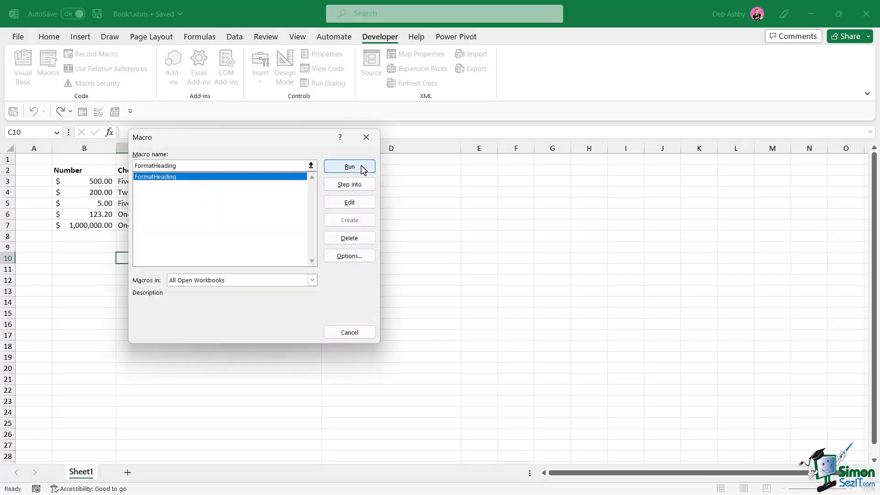
click(359, 168)
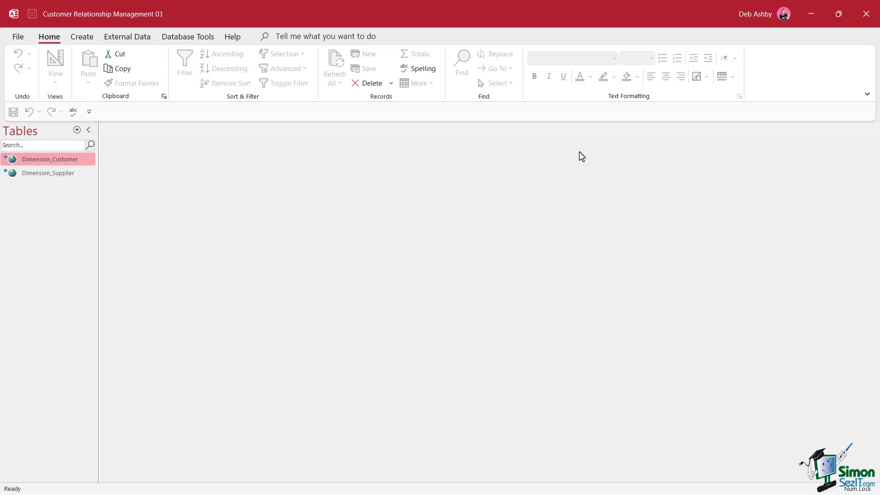
- Switch to Access and show the Create ribbon tab
click(83, 40)
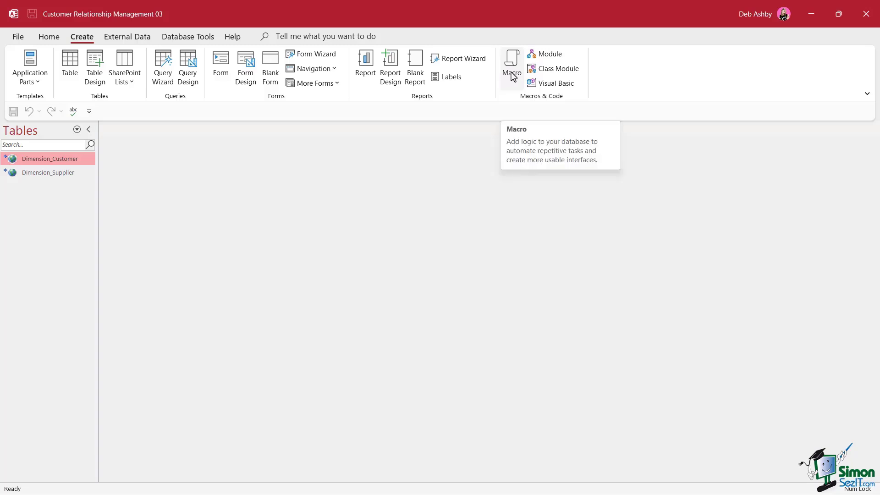
- Create a new blank macro and scroll the Add New Action list down to MessageBox
click(512, 77)
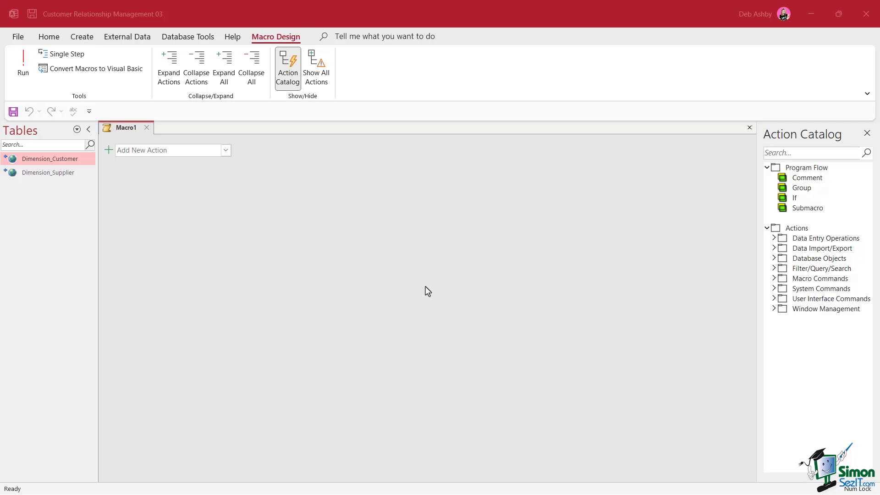
click(225, 151)
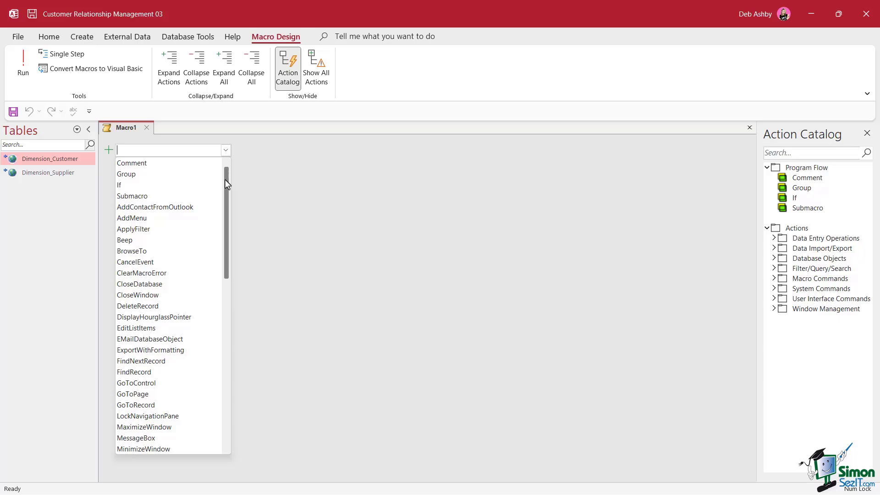
mouse_move(224, 180)
mouse_down()
mouse_move(225, 230)
mouse_move(229, 174)
mouse_up()
click(267, 157)
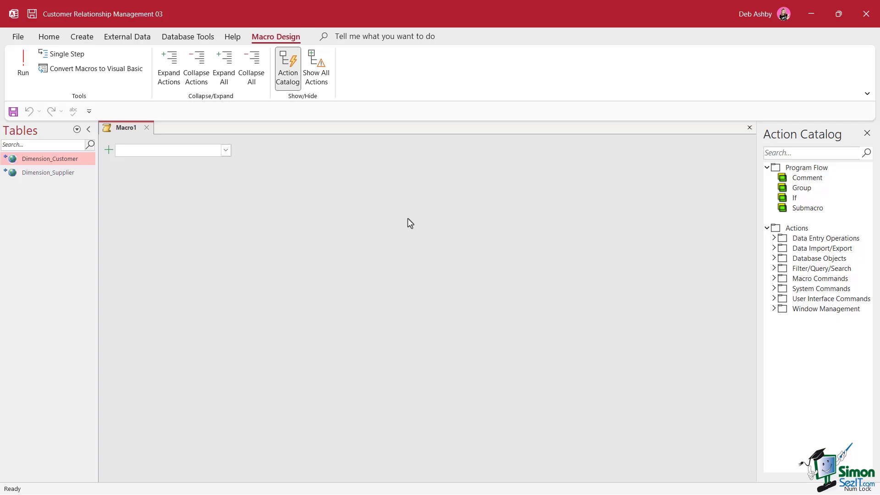
click(227, 151)
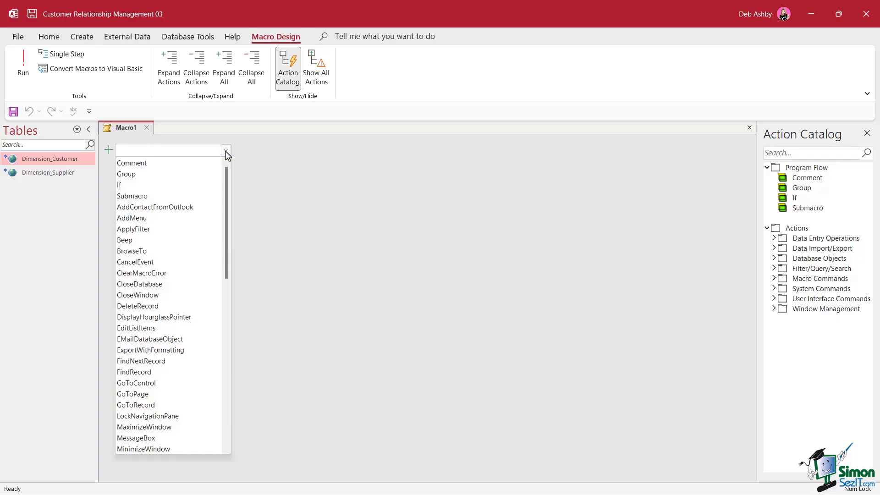
drag(225, 180, 232, 233)
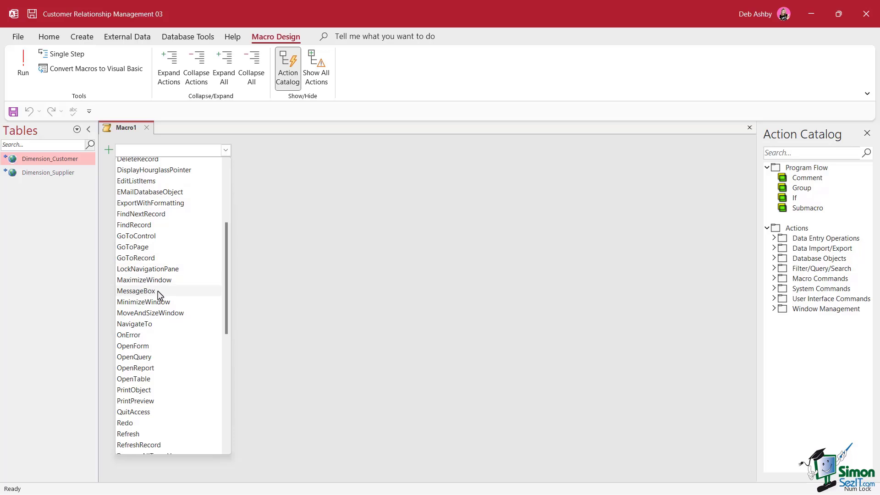
- Add a MessageBox action with message 'Hello World!' and Beep set to No
click(136, 291)
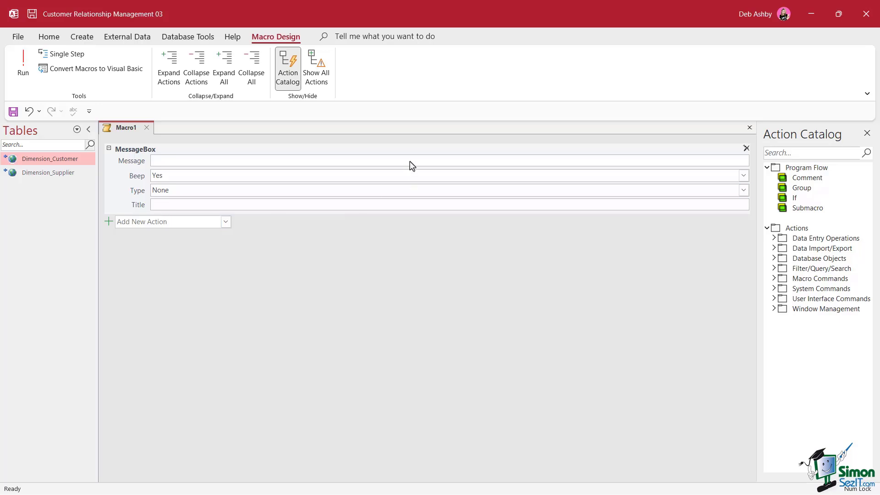
click(171, 162)
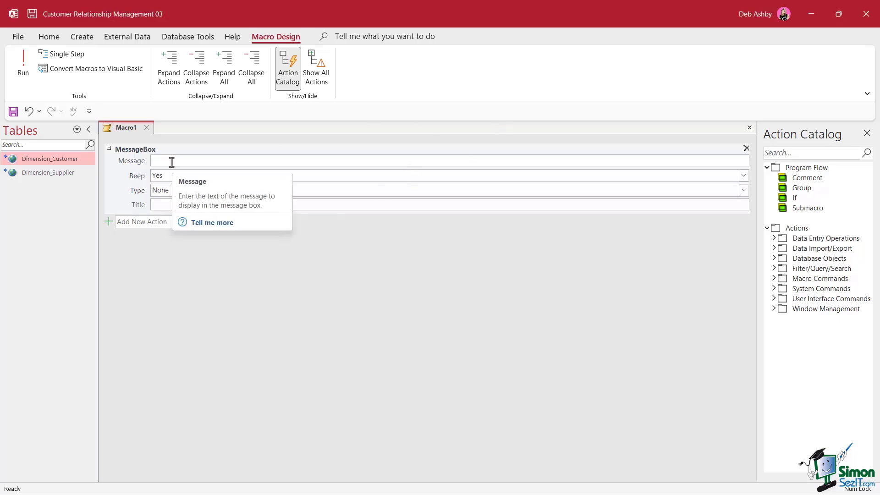
text(He)
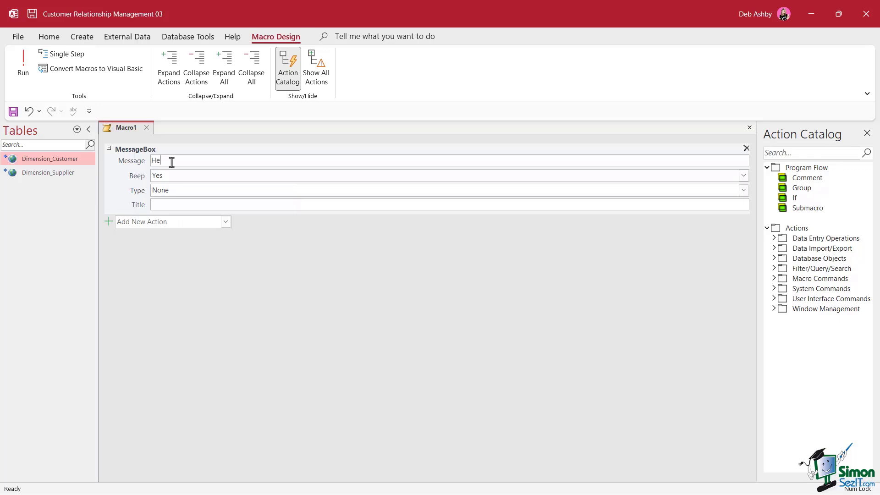
text(llo World!)
click(161, 174)
double_click(176, 176)
click(743, 176)
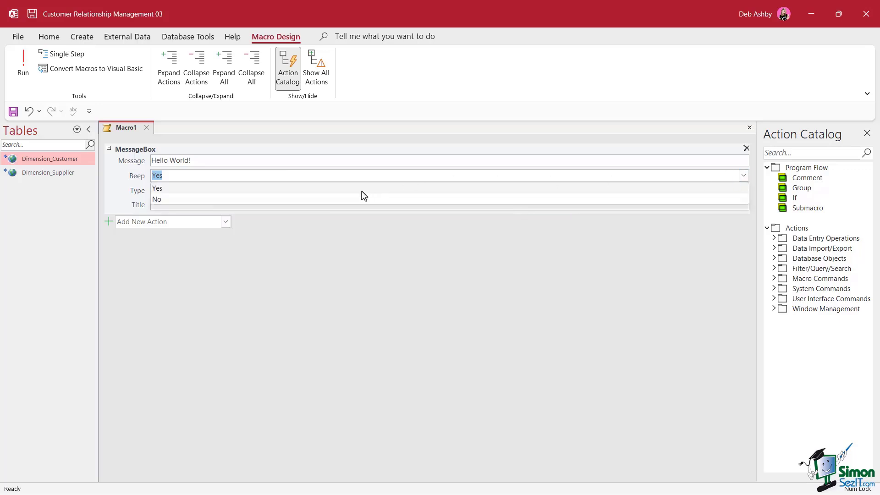
click(349, 201)
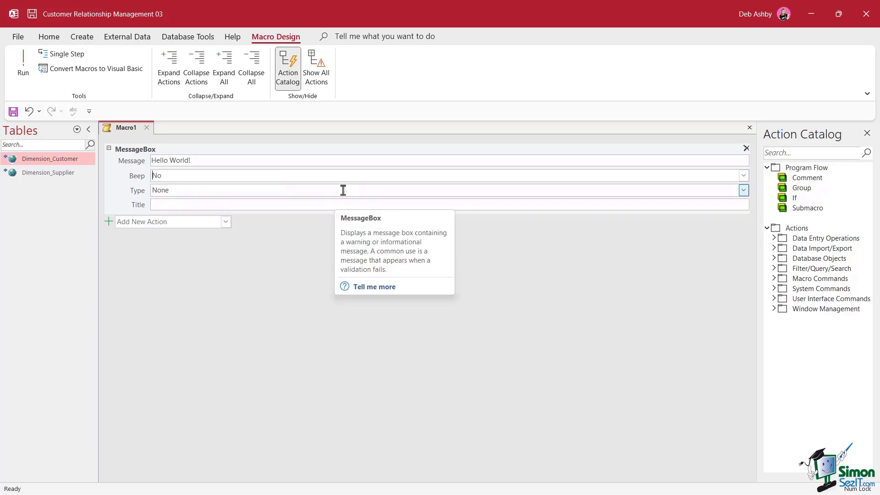
- Set the message type to Warning! and the title to 'This is Important!'
click(343, 190)
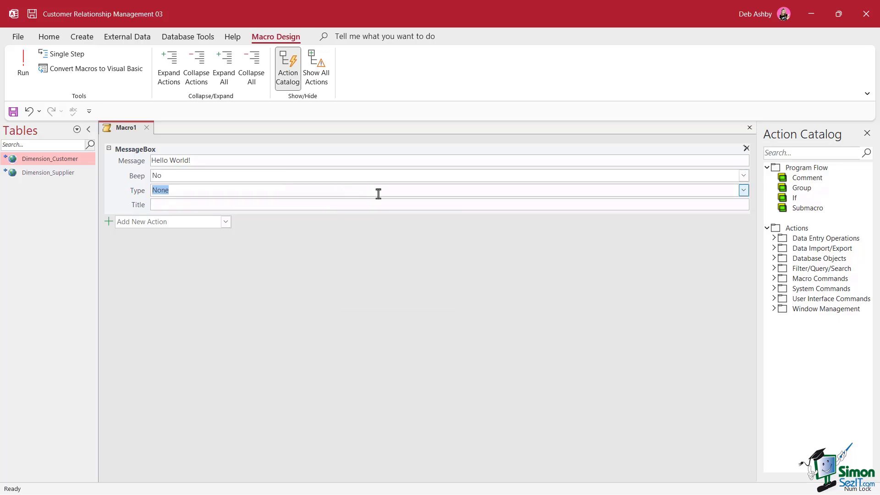
click(745, 192)
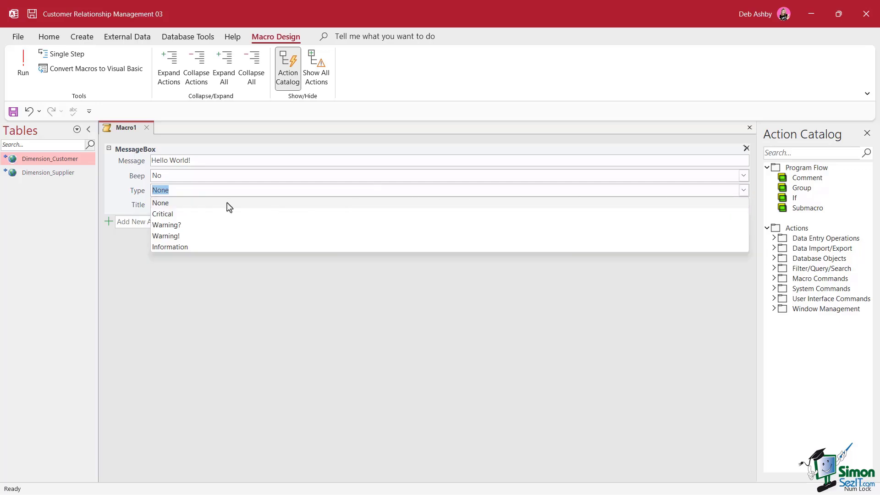
click(179, 236)
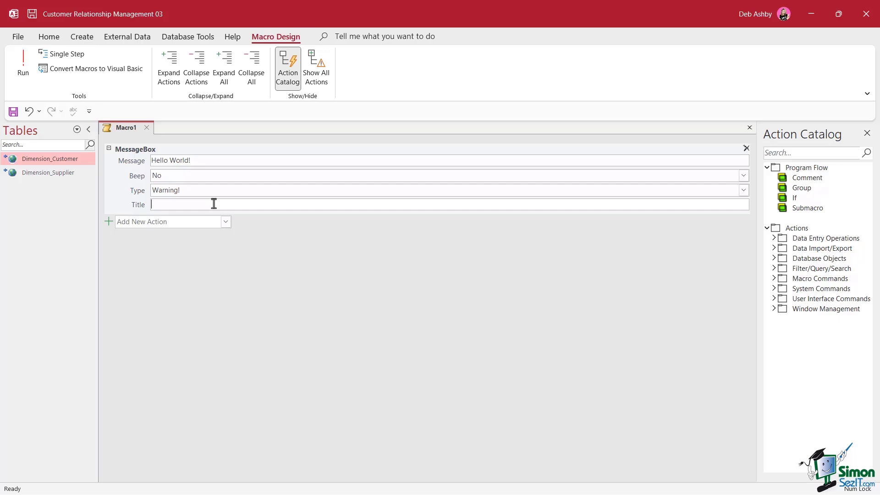
text(This is Important!)
- Run the macro, saving it as mcrHelloWorld when prompted
click(226, 222)
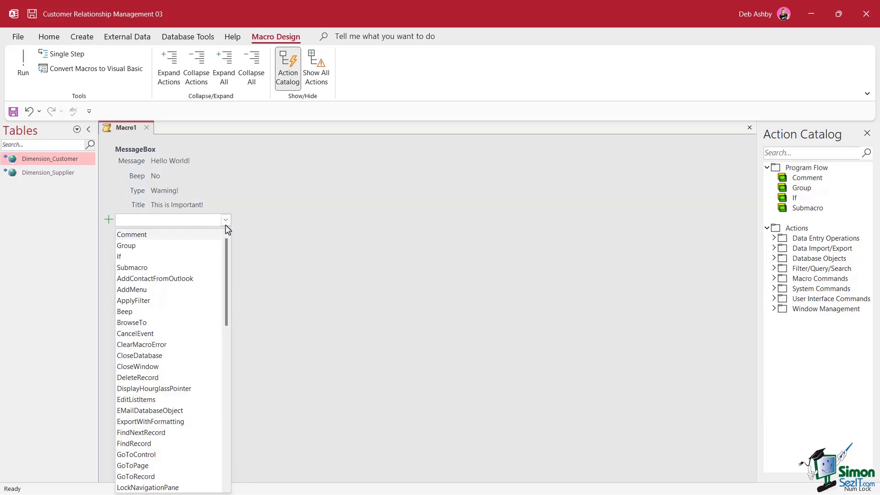
click(254, 197)
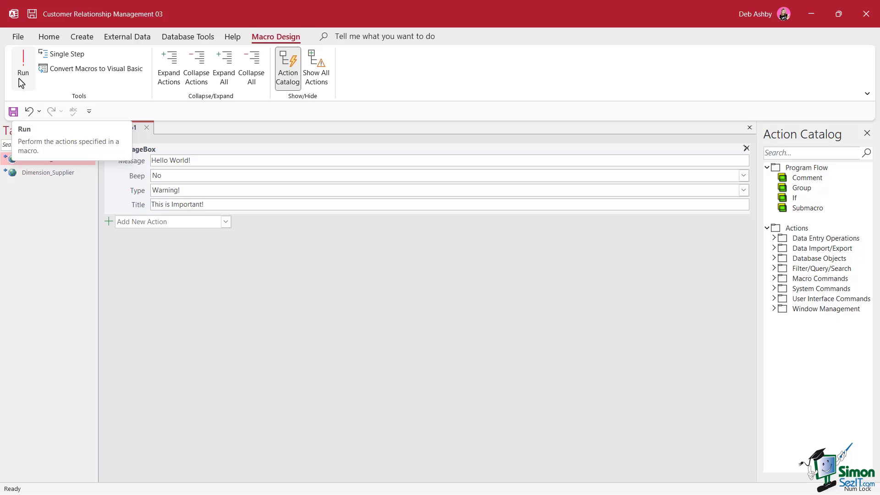
click(23, 69)
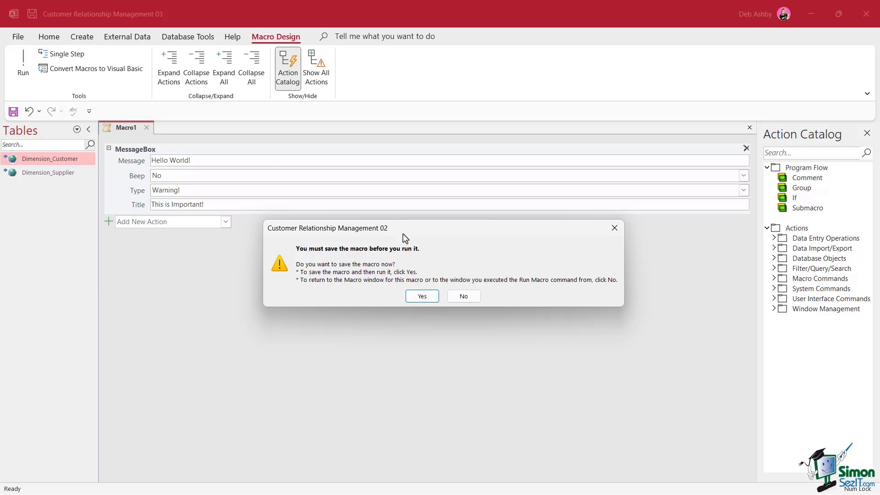
click(422, 296)
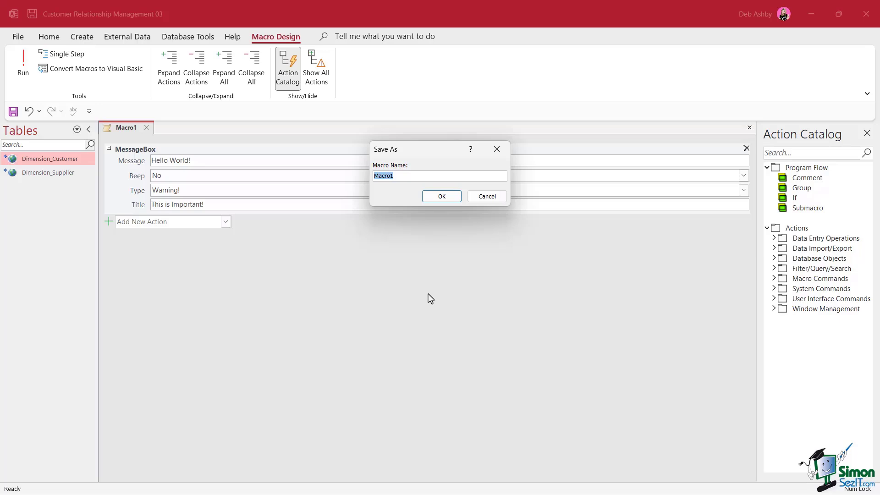
text(mcrHelloWorld)
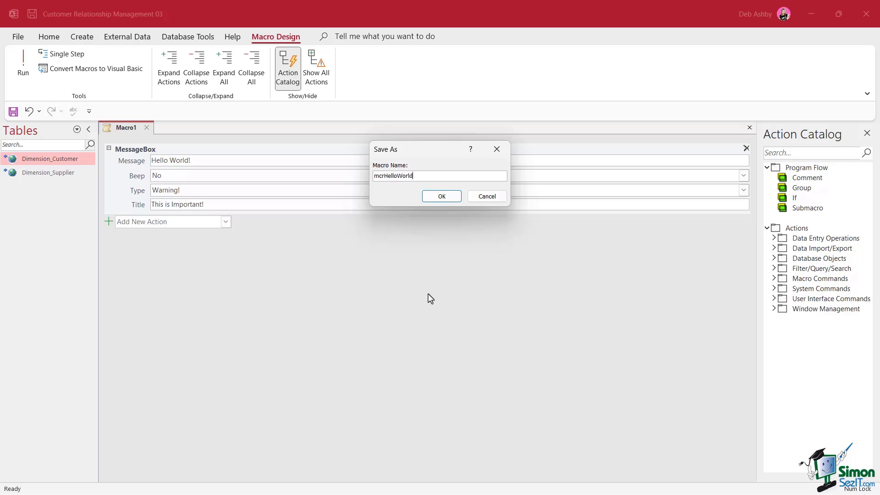
click(441, 196)
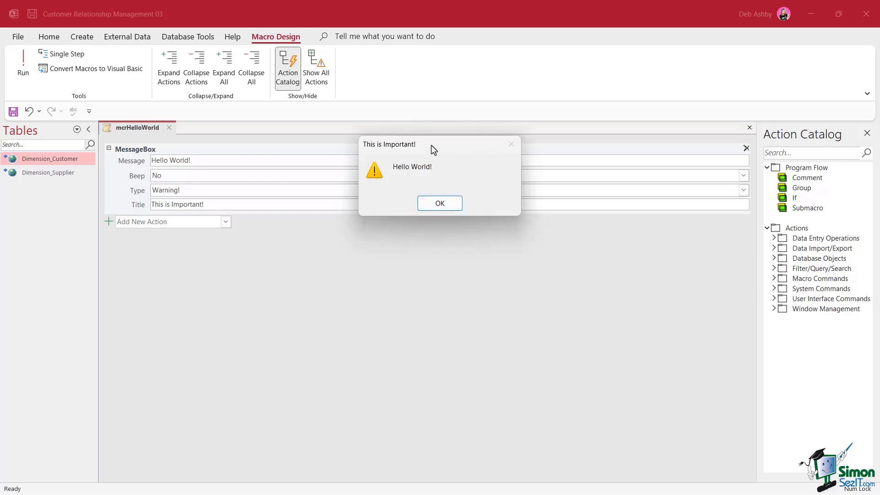
- Dismiss the Hello World! warning, rerun mcrHelloWorld, and dismiss the warning again
drag(434, 149, 372, 191)
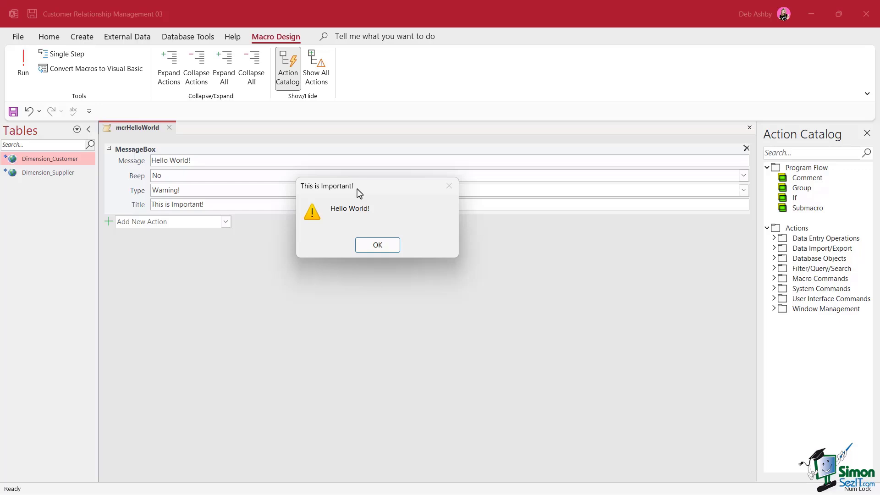
click(378, 244)
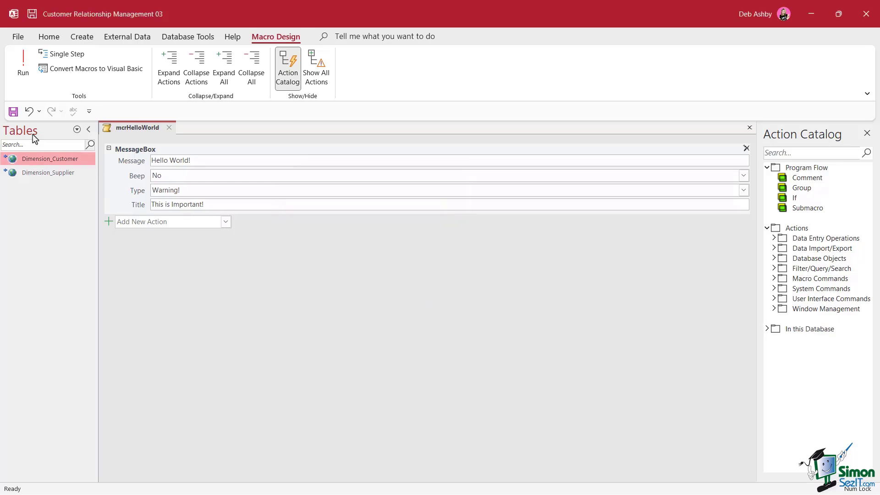
click(24, 63)
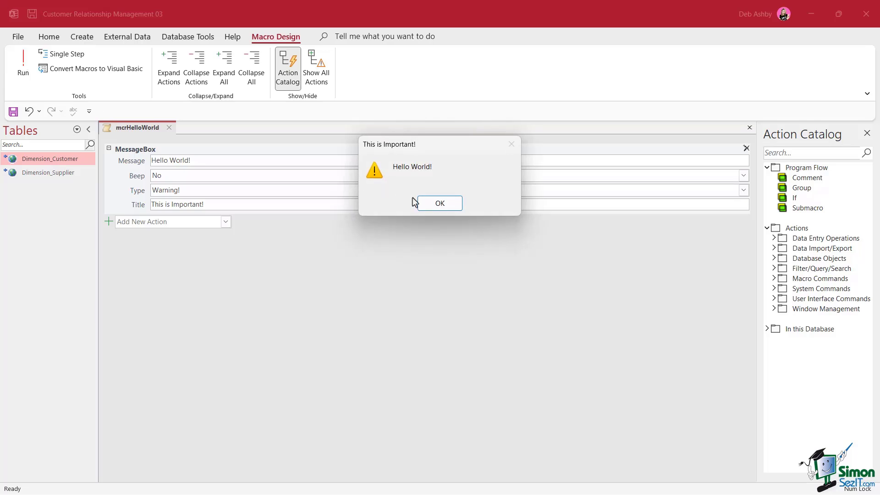
click(436, 204)
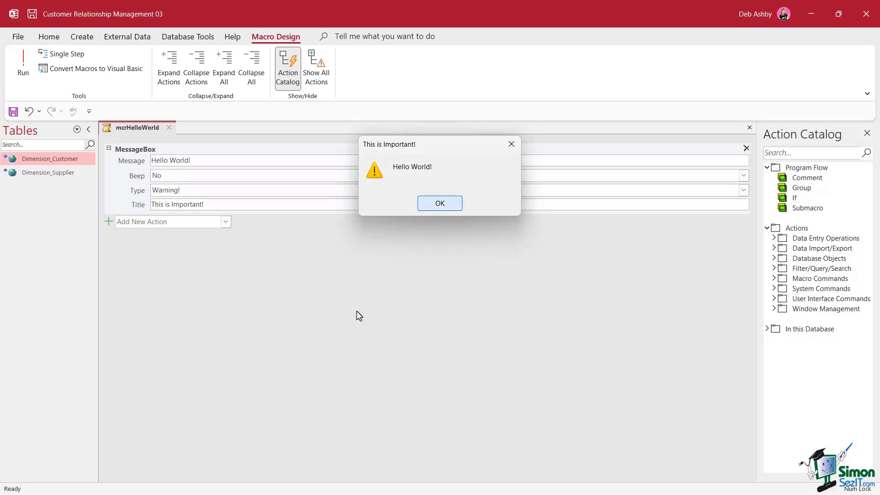
- Collapse the MessageBox action and switch the navigation pane to list Macros, showing mcrHelloWorld
click(329, 351)
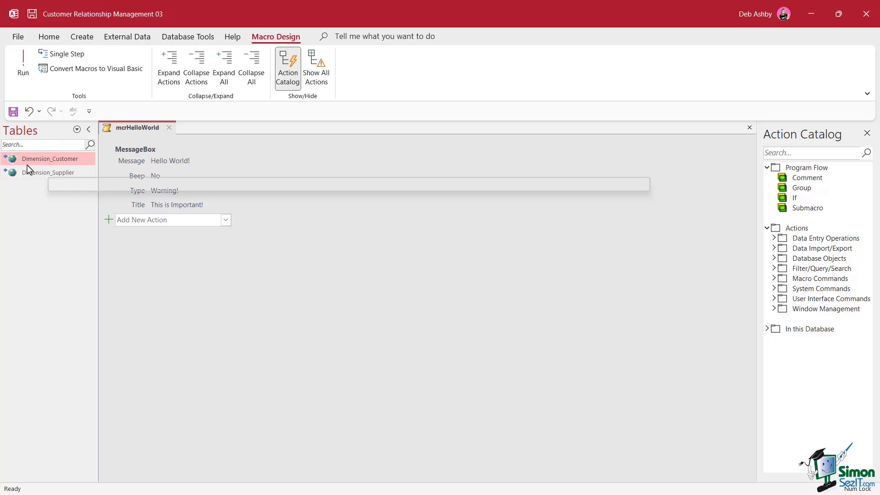
click(77, 130)
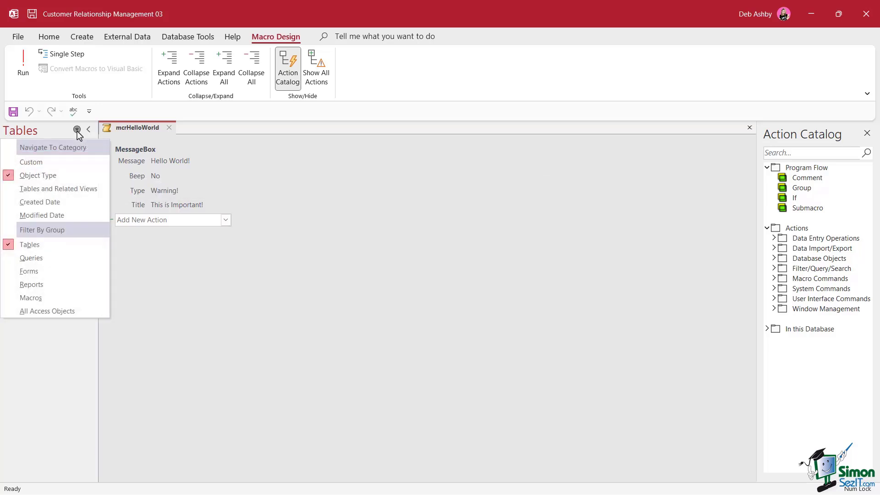
click(42, 304)
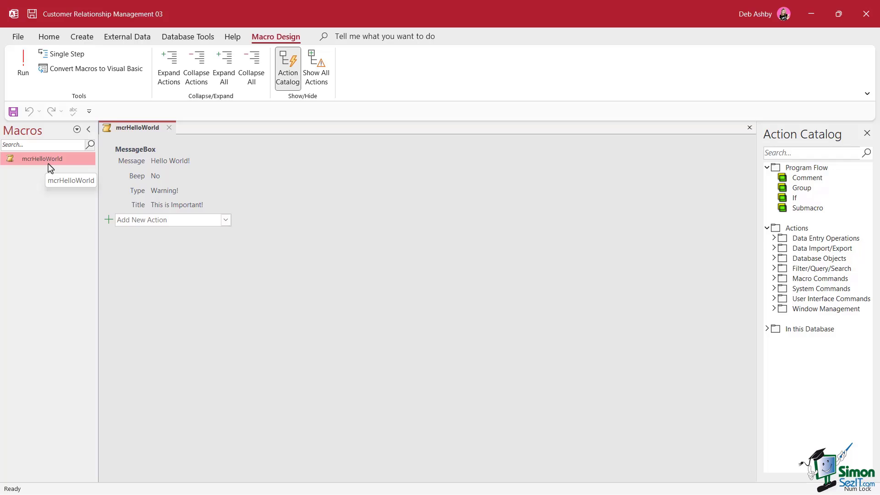
click(170, 128)
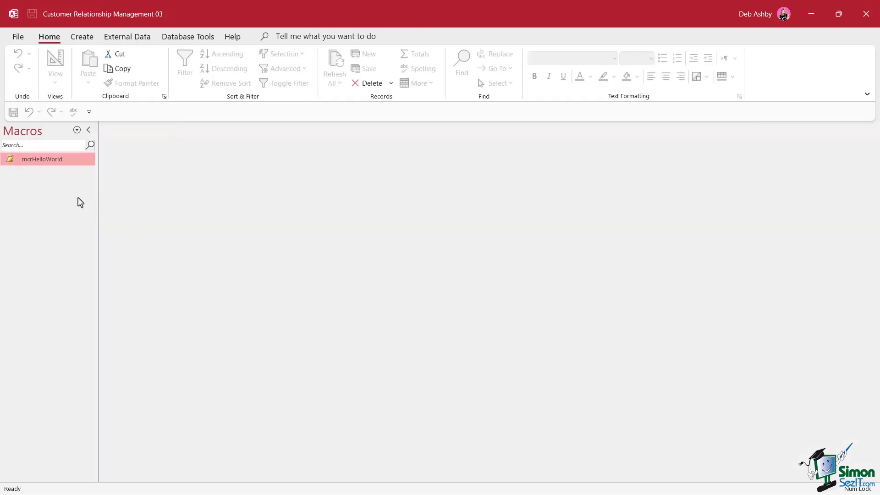
double_click(42, 164)
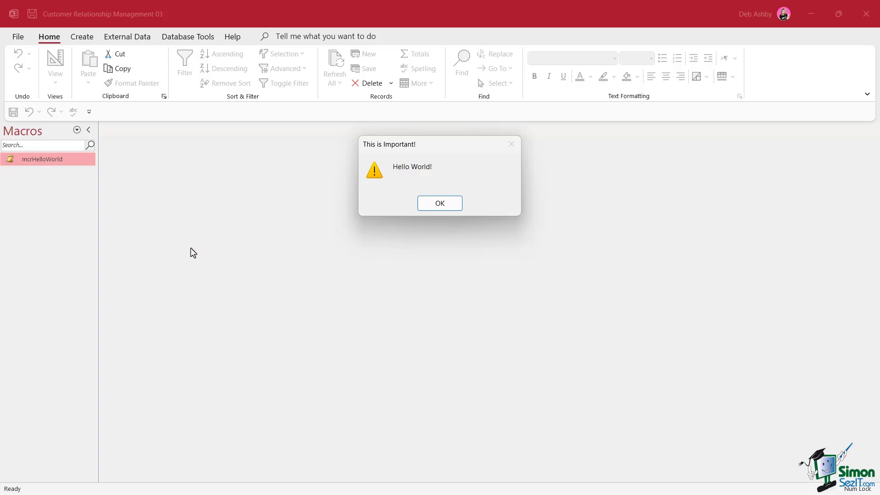
click(440, 203)
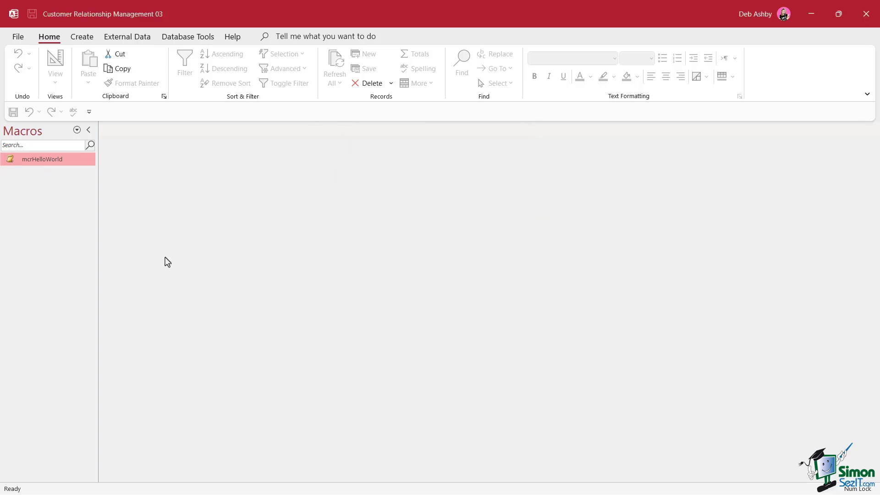
- Open mcrHelloWorld in Design View and collapse its existing MessageBox action
right_click(43, 159)
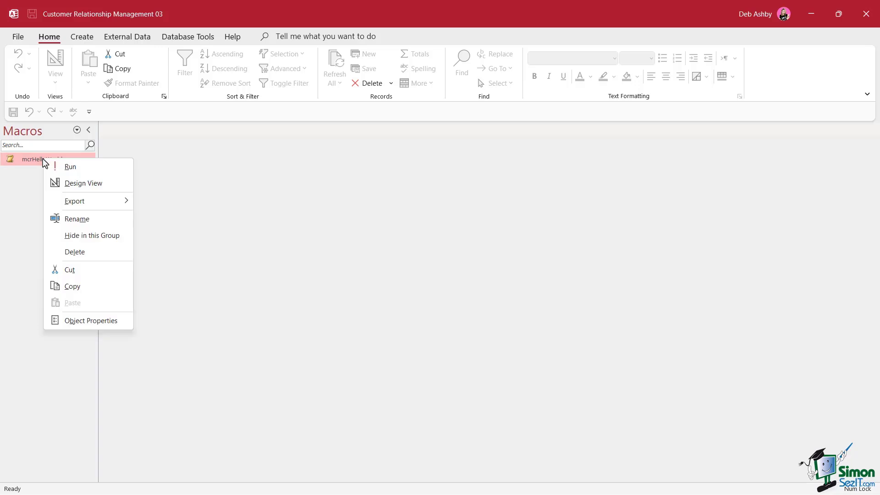
click(75, 184)
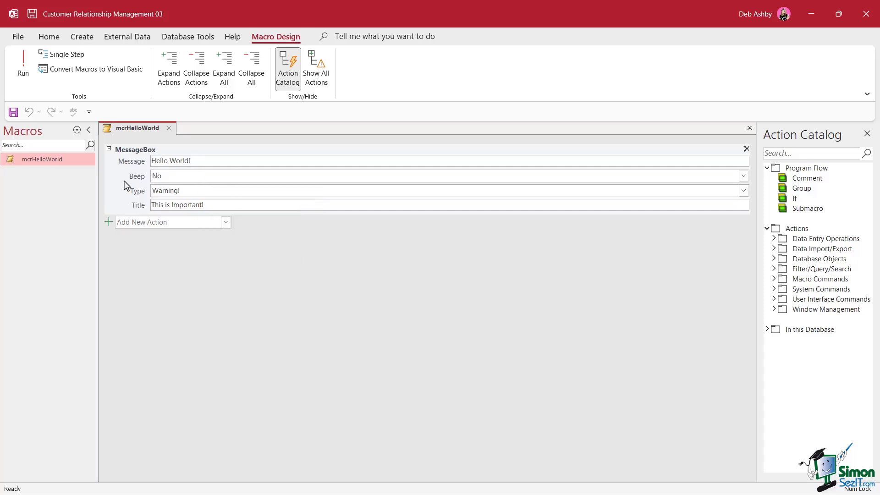
click(392, 294)
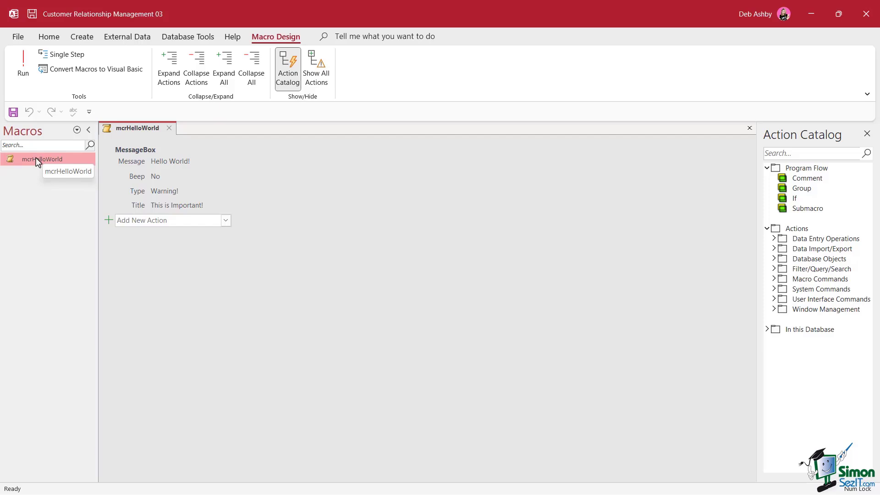
mouse_move(283, 188)
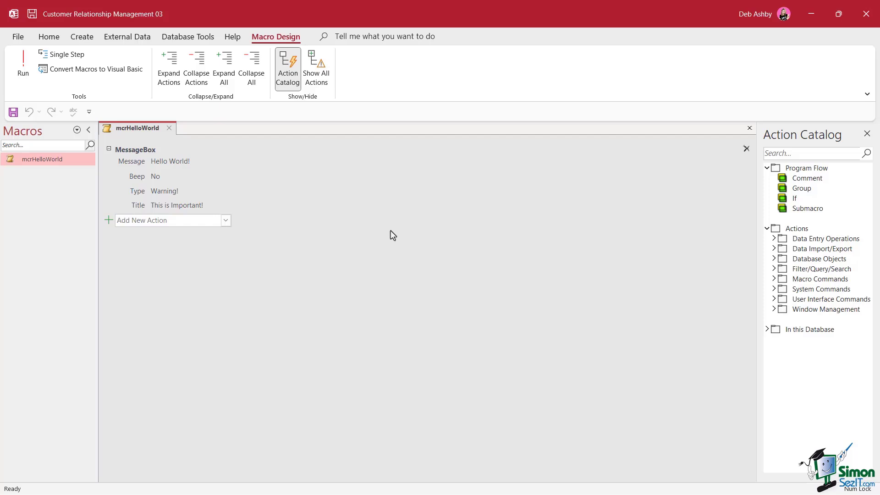
- Add a second MessageBox action with the message 'I hope you are well'
click(226, 222)
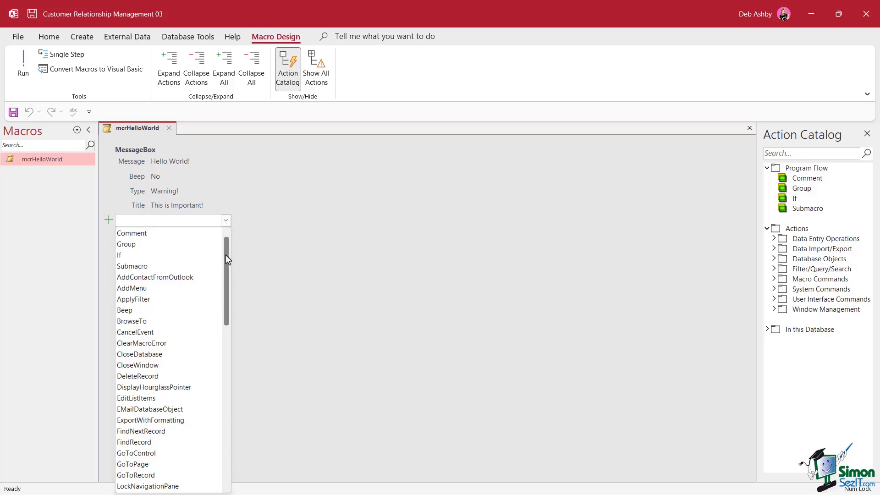
drag(224, 254, 202, 308)
click(147, 332)
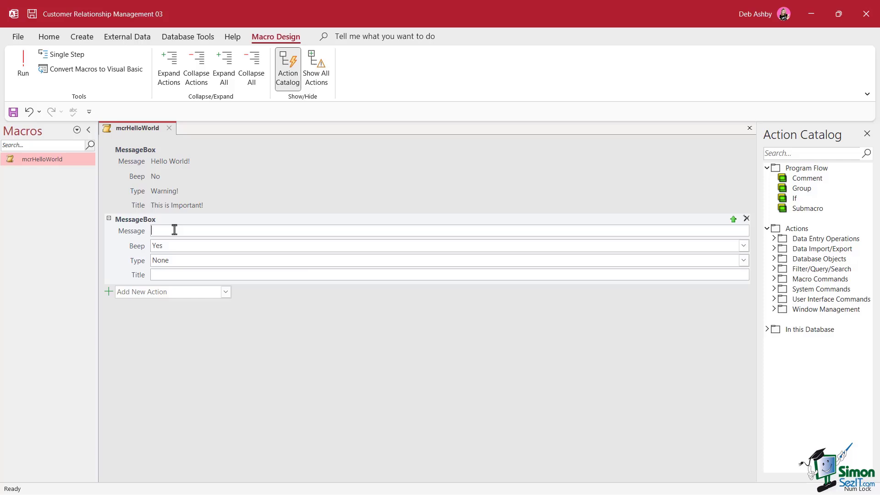
text(I hope you are well)
- Set its type to Information and its title to 'Have a nice day'
click(195, 262)
key(alt+Down)
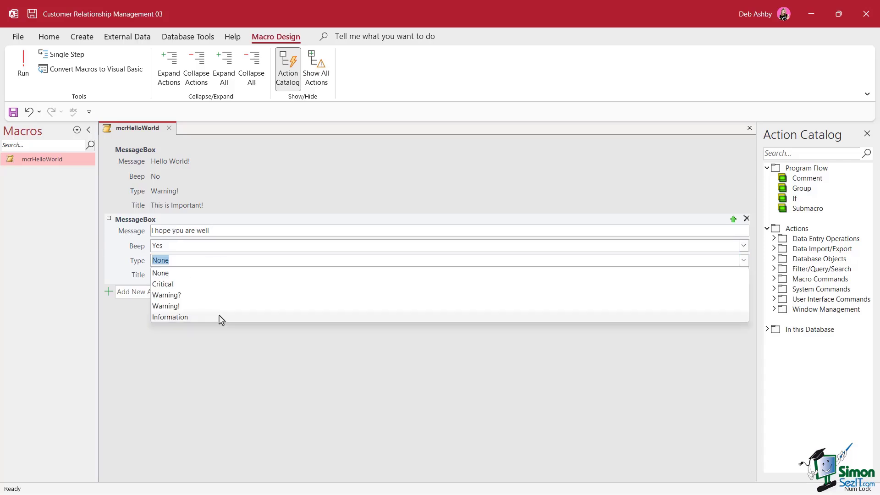
click(221, 318)
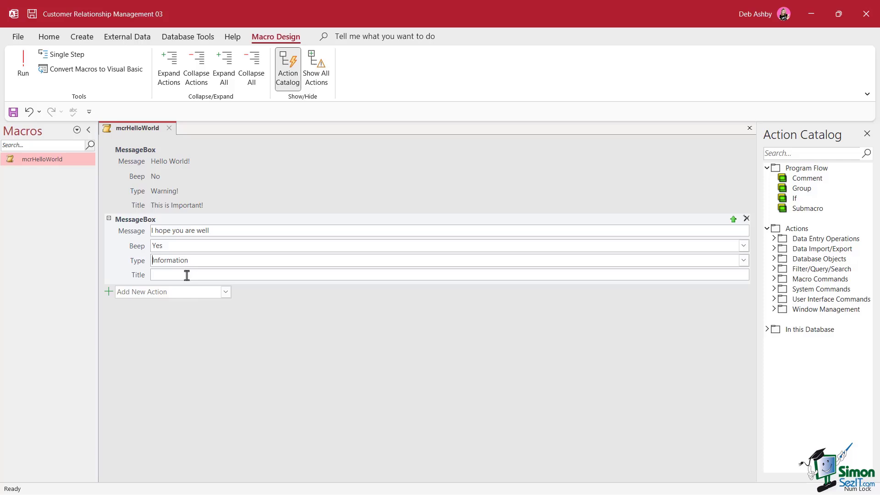
text(Have a nice d)
key(BackSpace)
key(BackSpace)
key(BackSpace)
text(ce day)
click(201, 196)
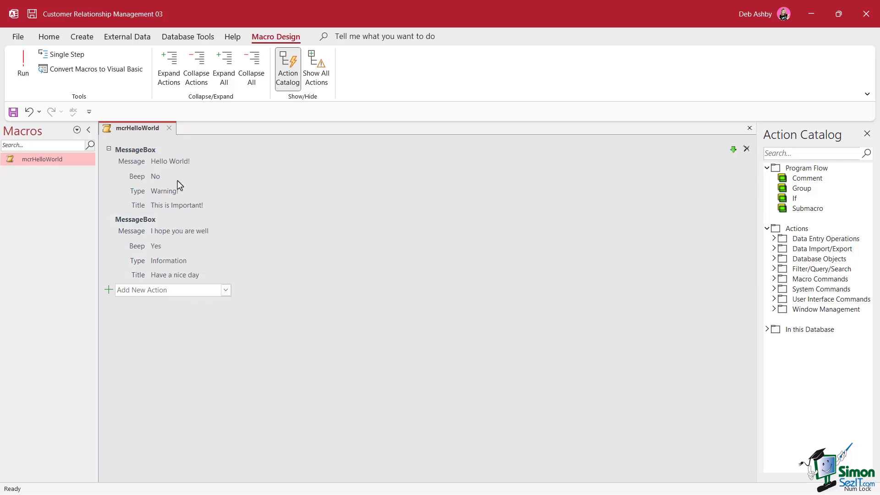
click(174, 245)
- Save and close mcrHelloWorld, run it from the pane, and dismiss both message boxes
click(170, 130)
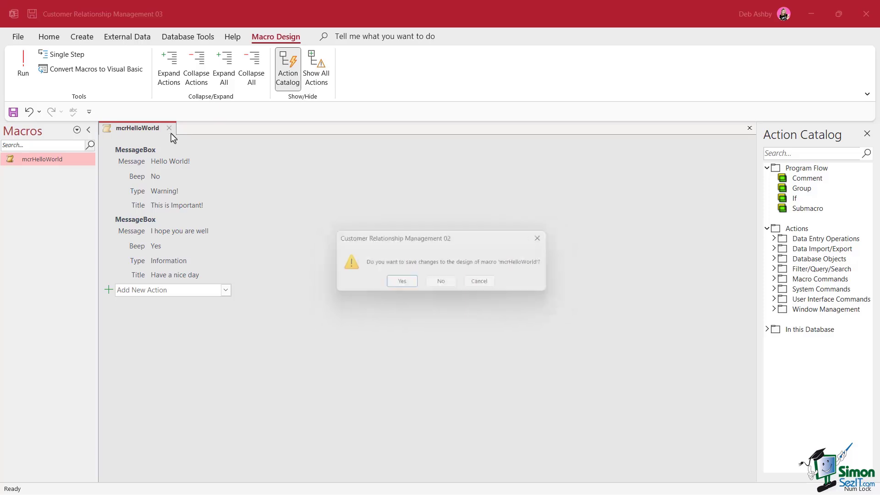
click(401, 285)
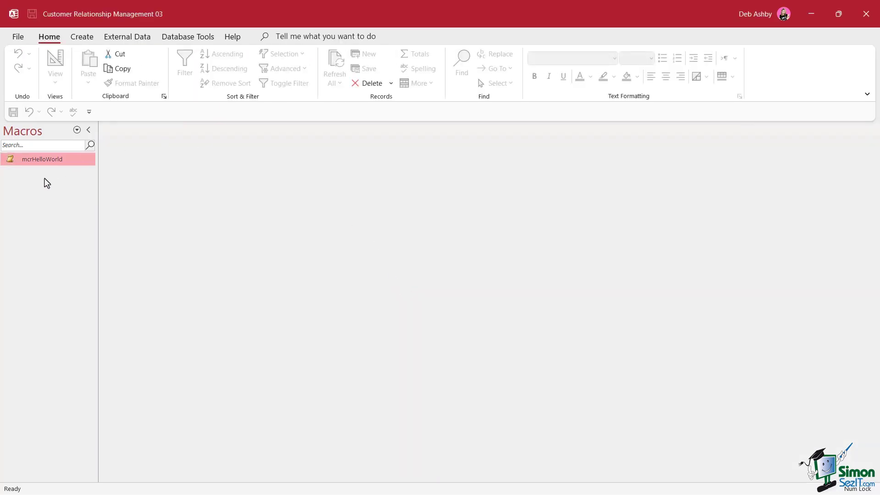
double_click(42, 160)
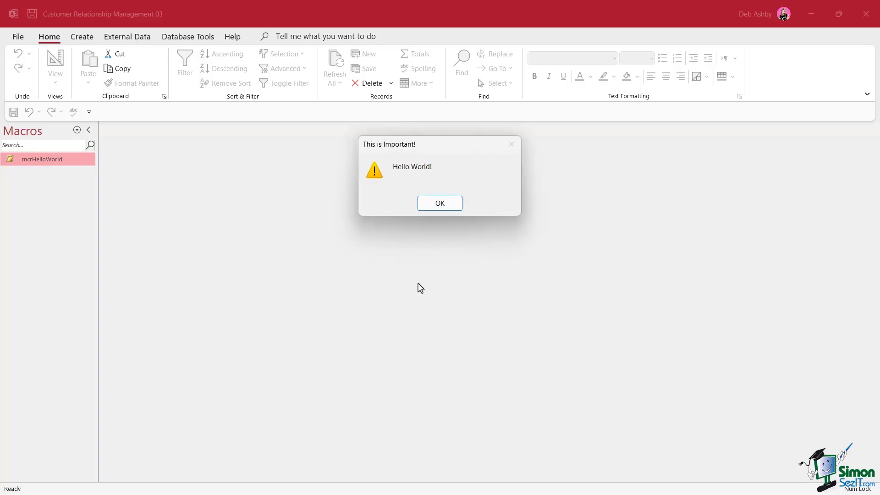
click(448, 206)
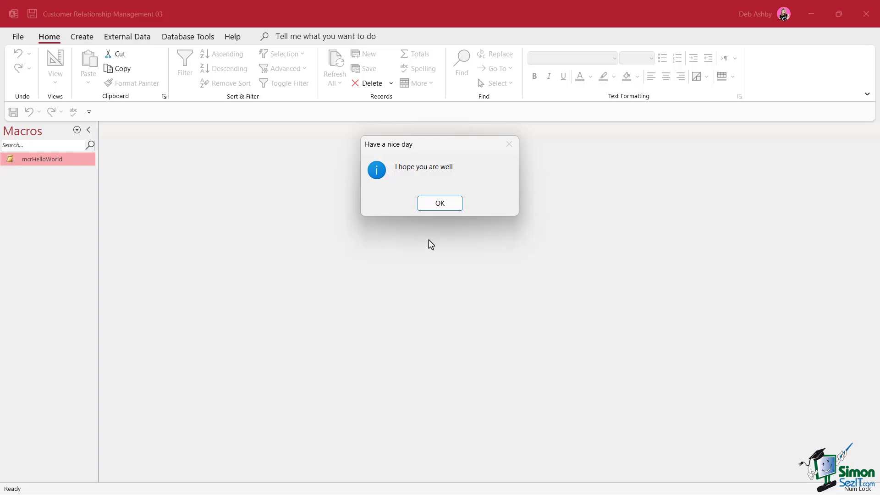
click(433, 206)
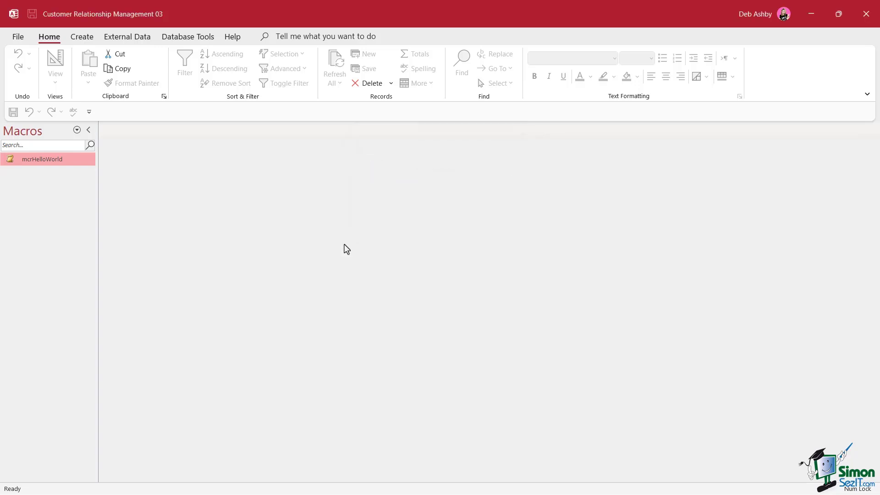